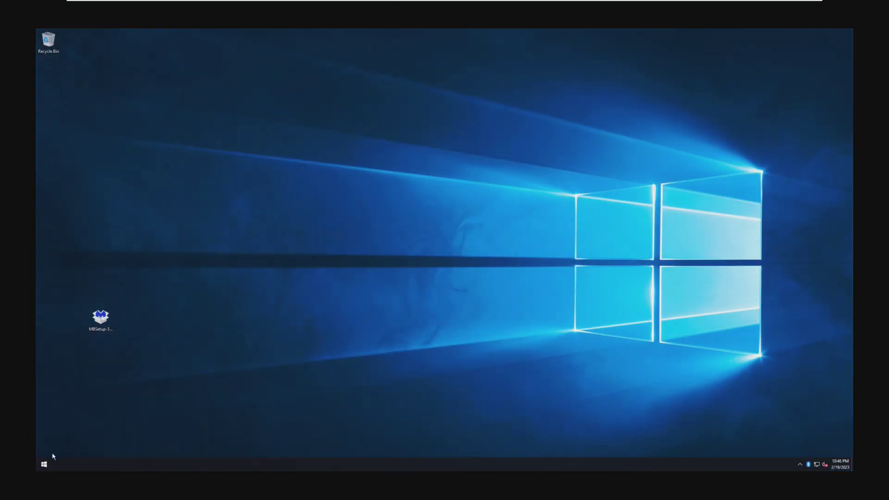
Step: Check the available screen resolutions in Windows display settings
left_click(44, 463)
left_click(44, 431)
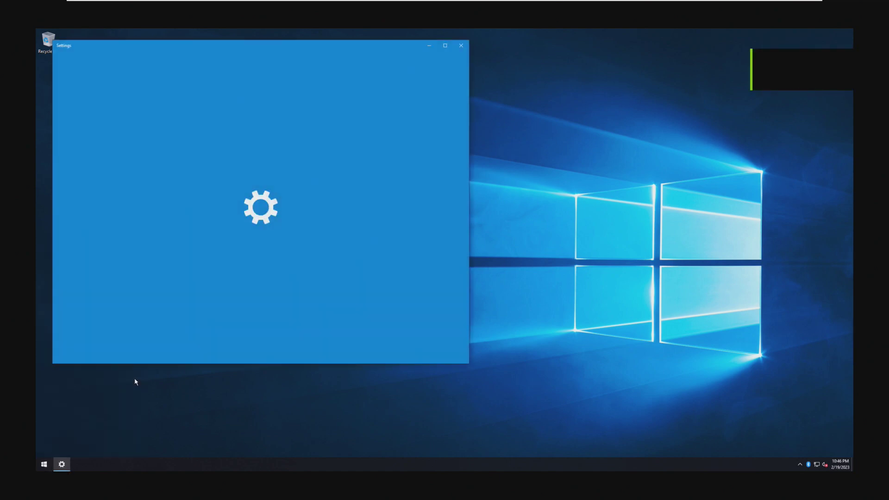
left_click(99, 121)
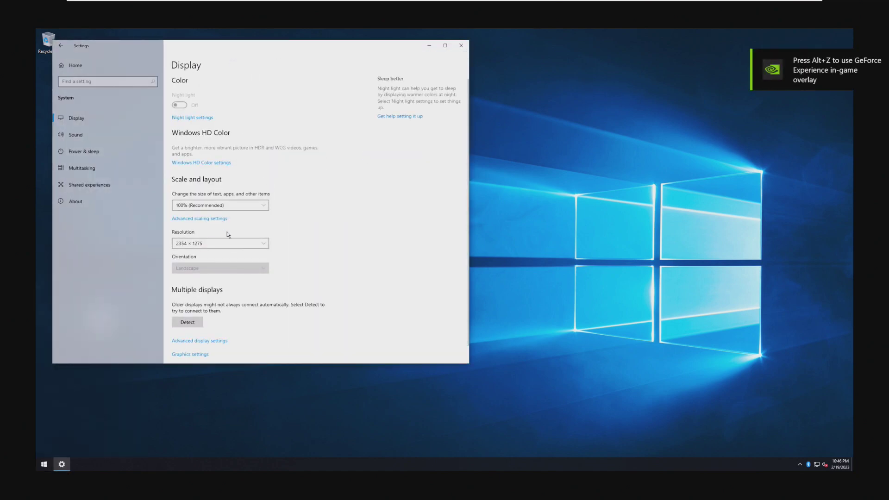
left_click(228, 242)
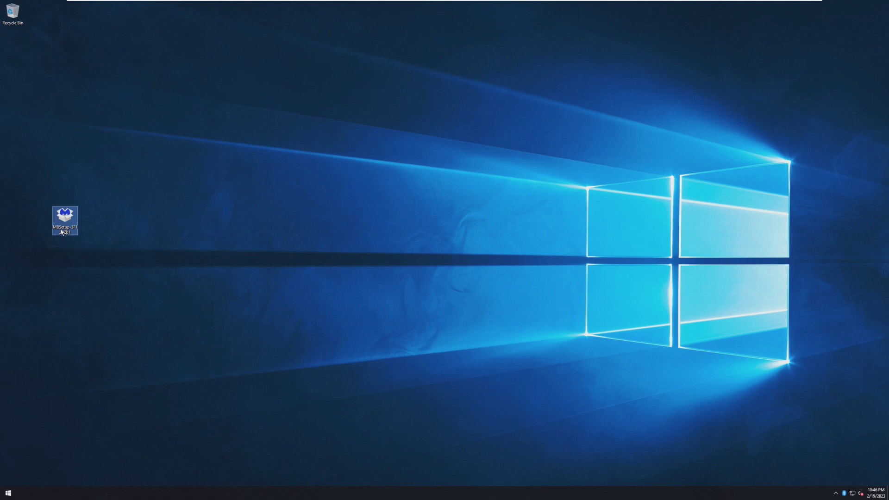
Step: Launch the Malwarebytes installer, then browse This PC to the Local Disk (C:) drive
left_click(444, 270)
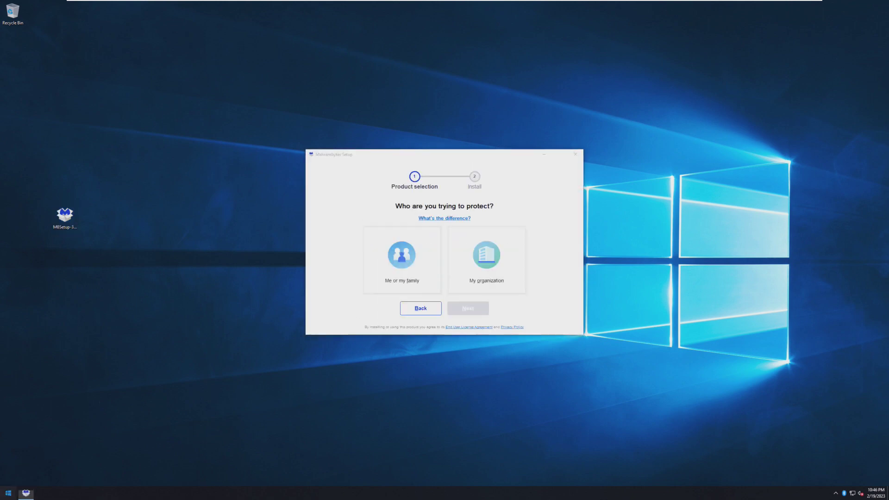
left_click(8, 492)
left_click(8, 428)
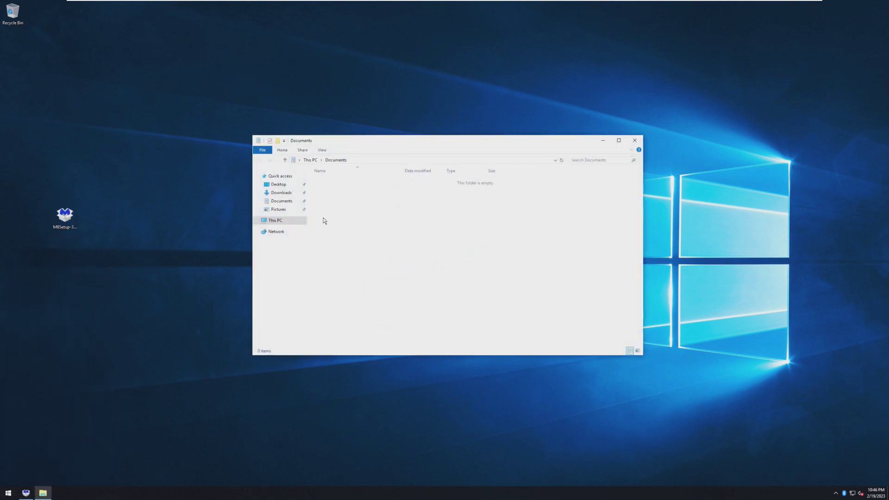
left_click(292, 221)
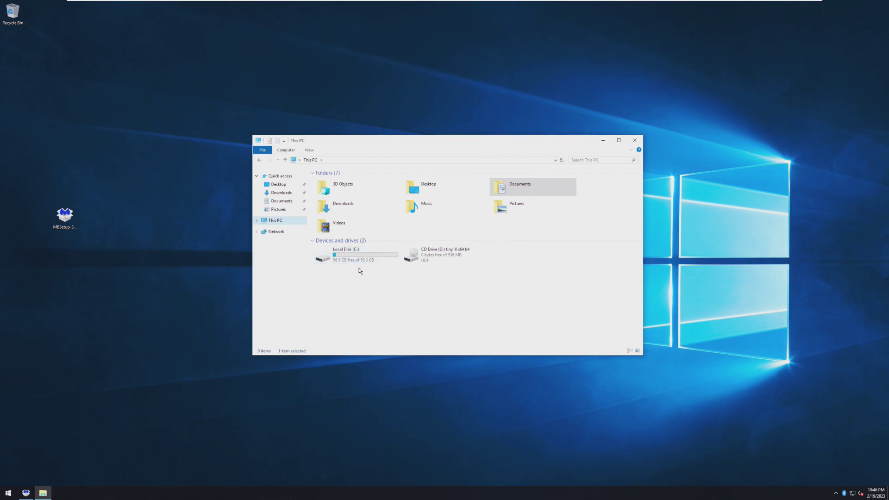
left_click(340, 256)
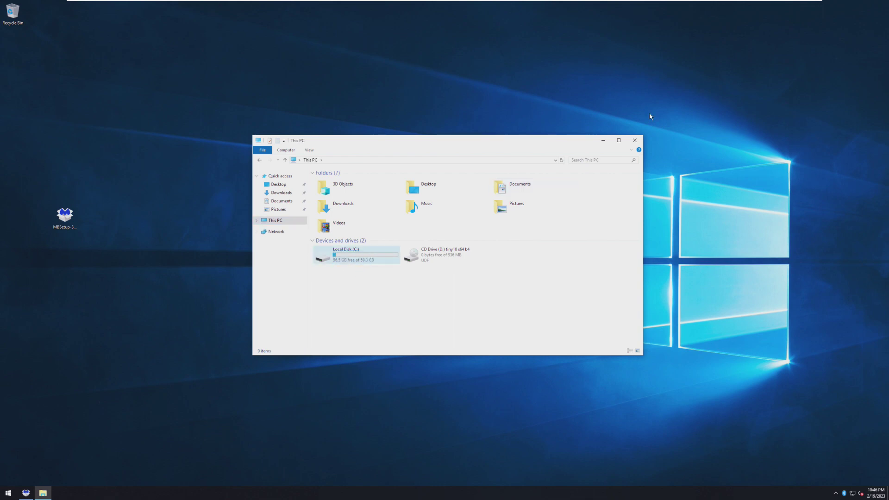
left_click(635, 140)
Step: Open Task Manager with more details, then choose 'Me or my family' and start installing Malwarebytes
right_click(8, 493)
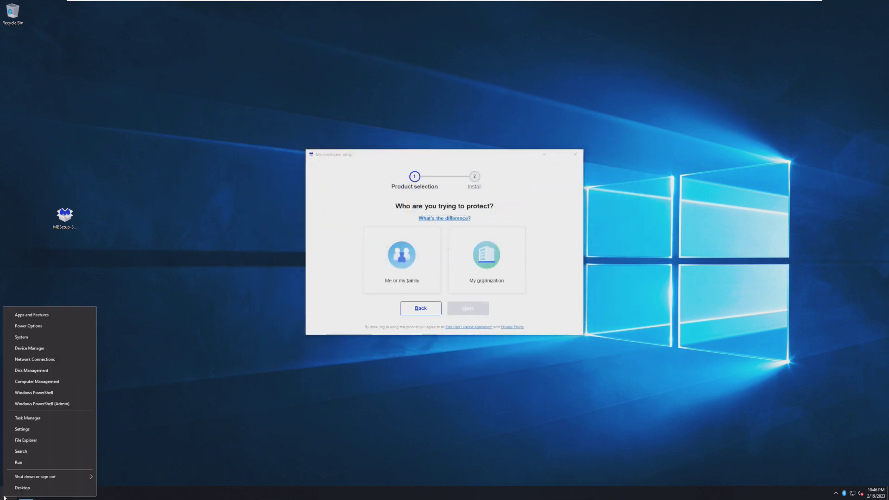
left_click(28, 403)
right_click(8, 493)
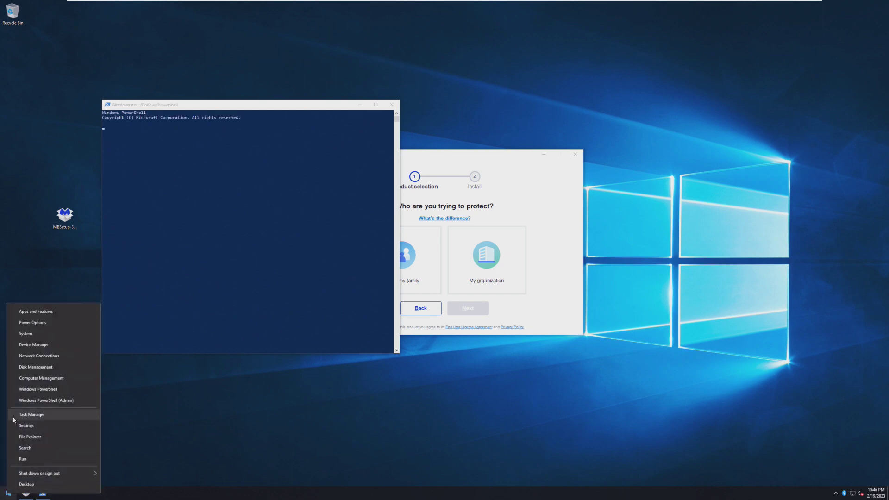
left_click(28, 417)
left_click(390, 106)
left_click(134, 225)
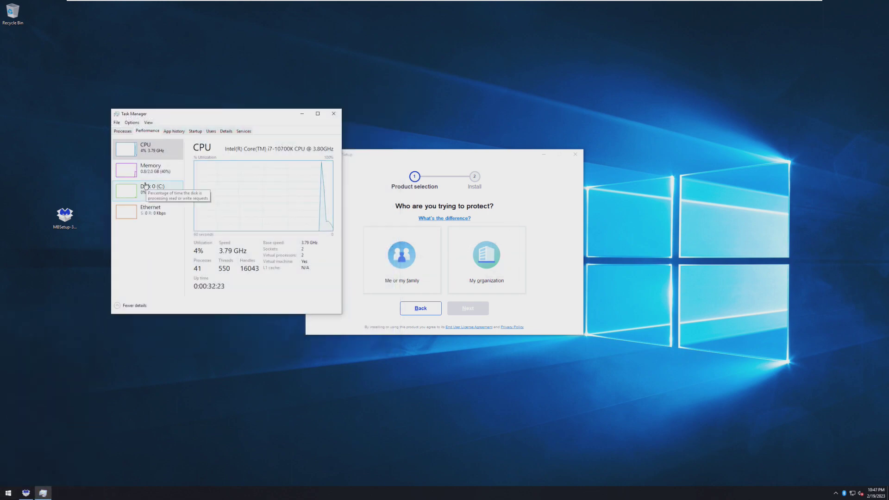
left_click(422, 277)
left_click(467, 308)
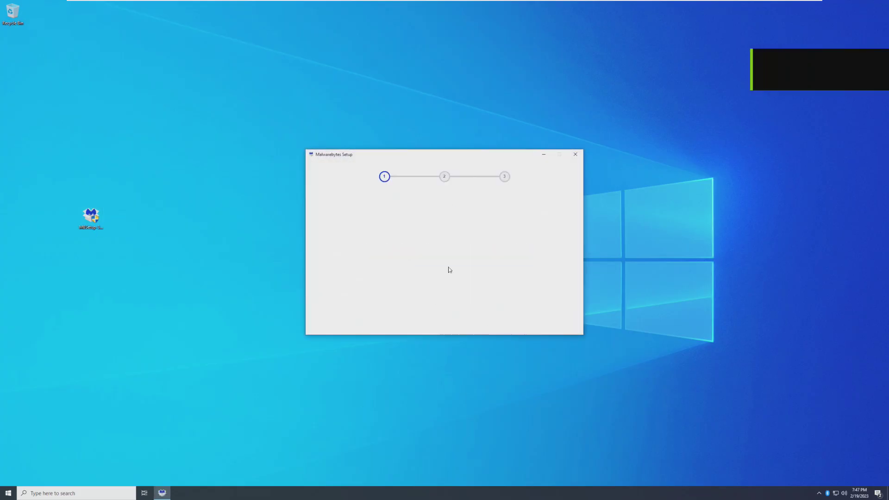
Step: Start the personal-use Malwarebytes install on Tiny 10 2209, then sign in to Tiny11
left_click(433, 271)
left_click(465, 308)
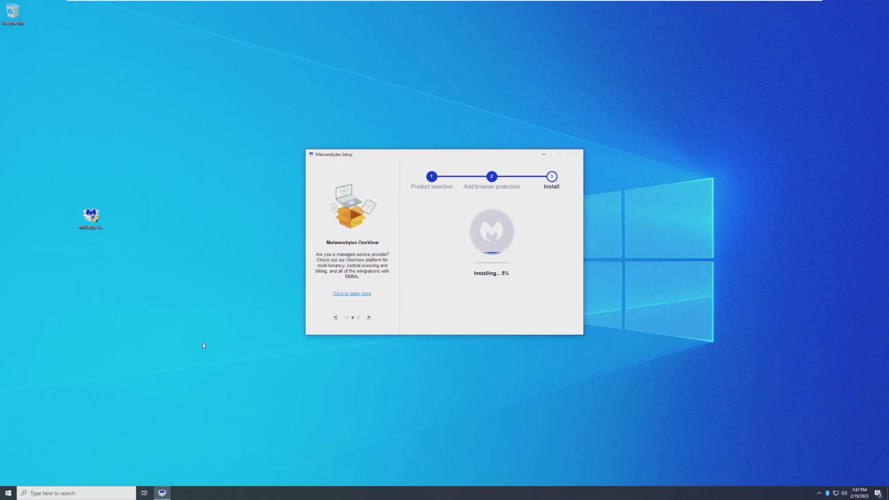
mouse_move(262, 2)
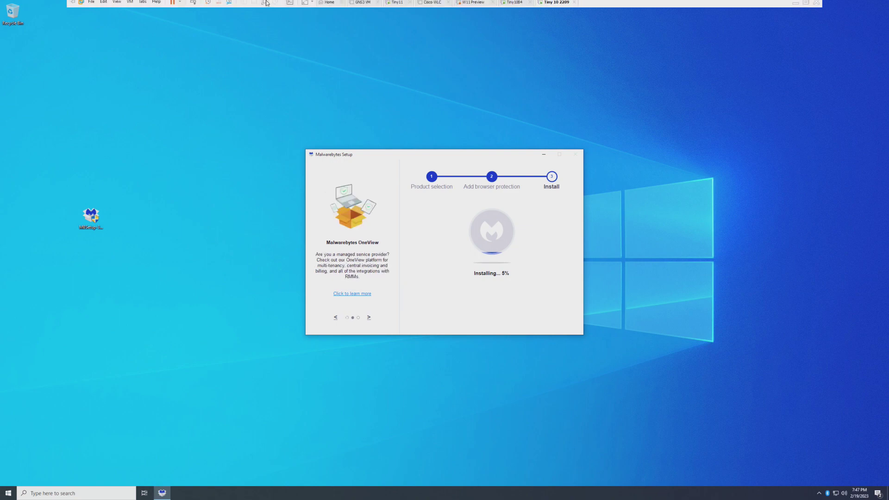
left_click(484, 5)
left_click(376, 5)
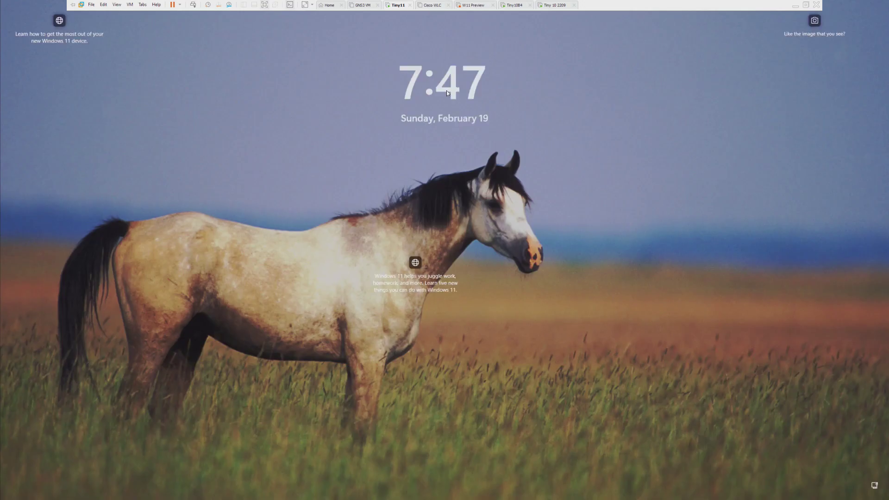
left_click(449, 317)
left_click(452, 261)
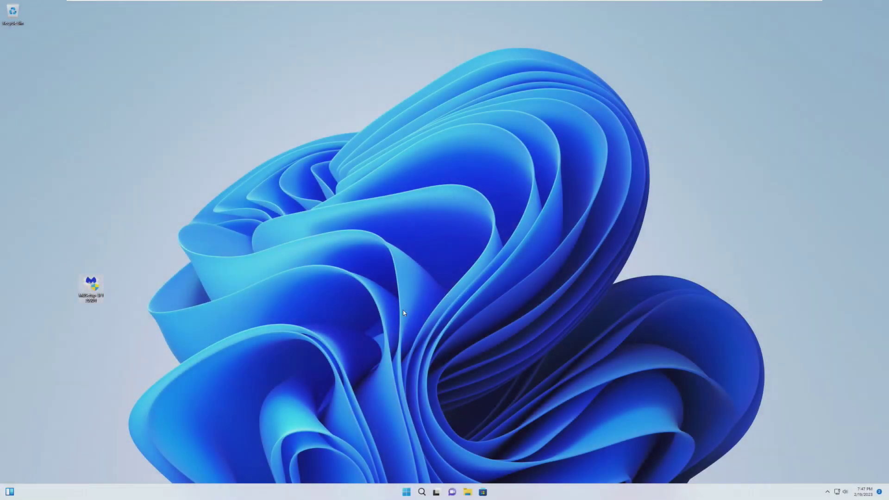
Step: On Tiny11, run the Malwarebytes installer, allow changes, choose 'Me or my family' and install
double_click(93, 293)
left_click(480, 301)
left_click(447, 272)
left_click(439, 284)
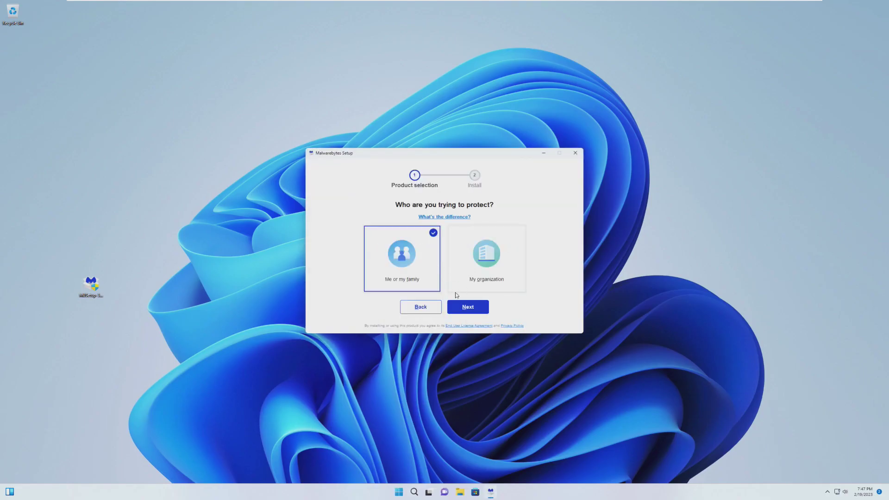
left_click(467, 305)
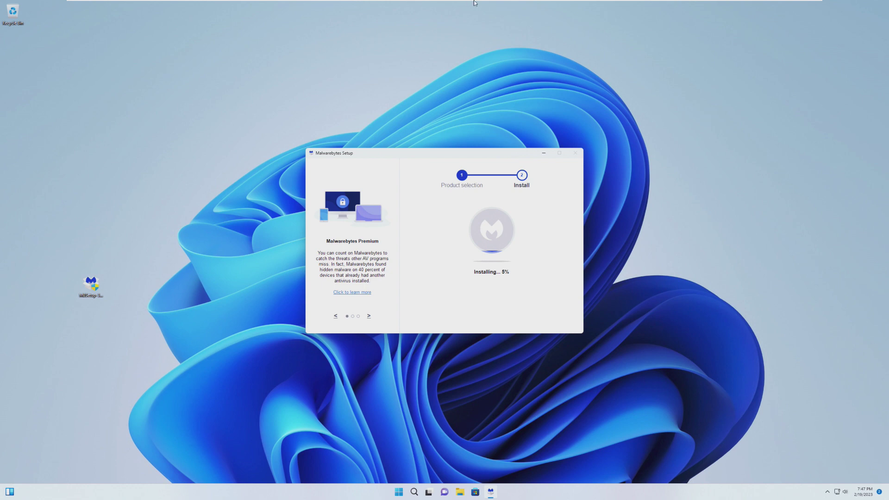
Step: Switch to the Tiny10B4 machine and close Task Manager there
mouse_move(474, 3)
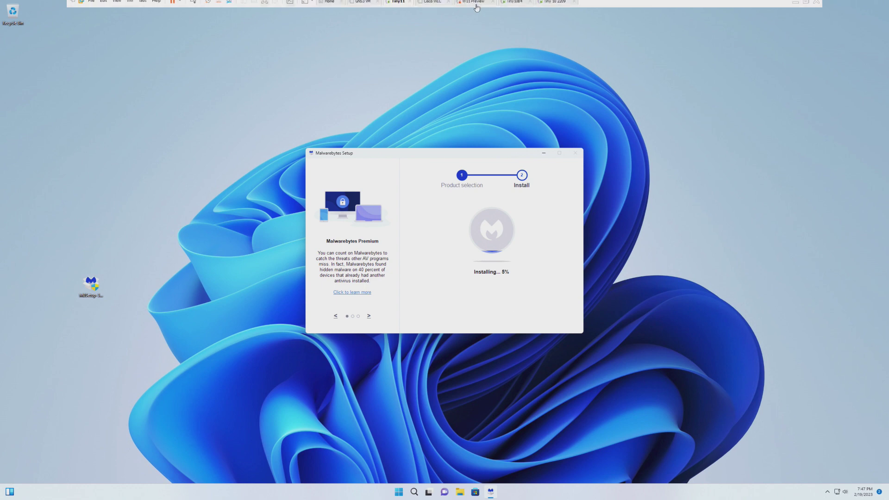
left_click(512, 5)
left_click(557, 5)
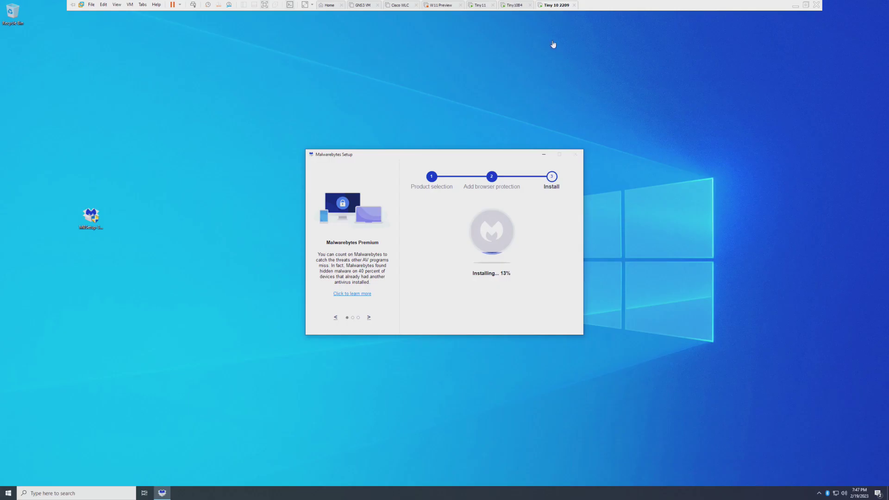
left_click(515, 5)
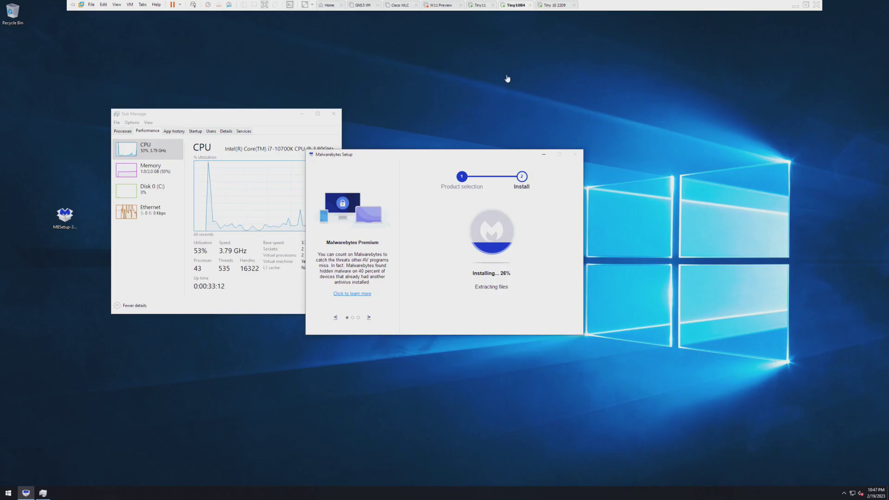
left_click(336, 115)
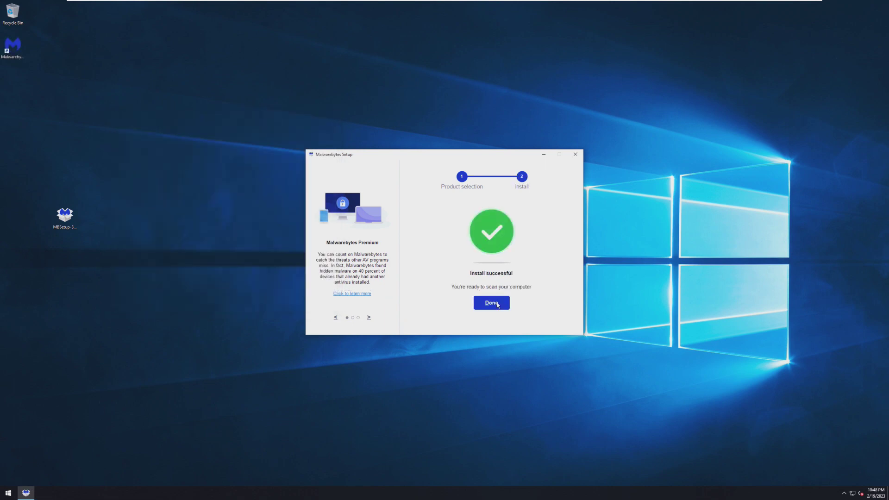
Step: Close the finished installer and check the Windows version with winver
left_click(492, 303)
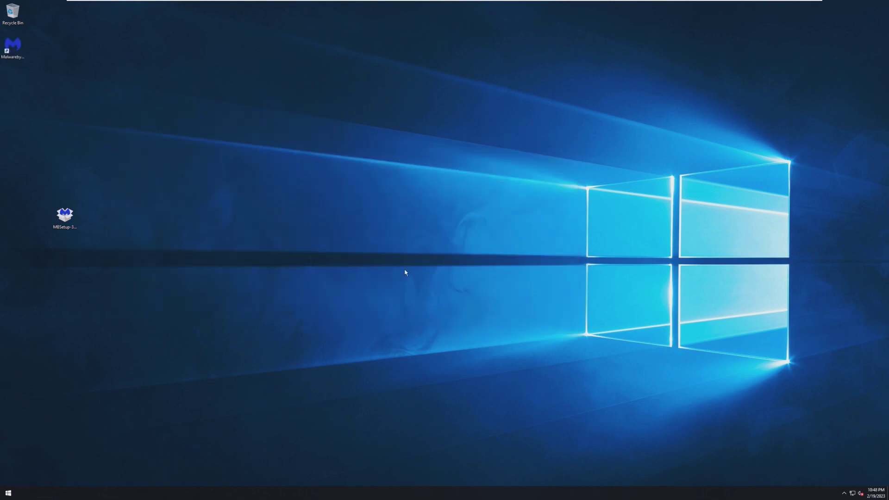
left_click(7, 493)
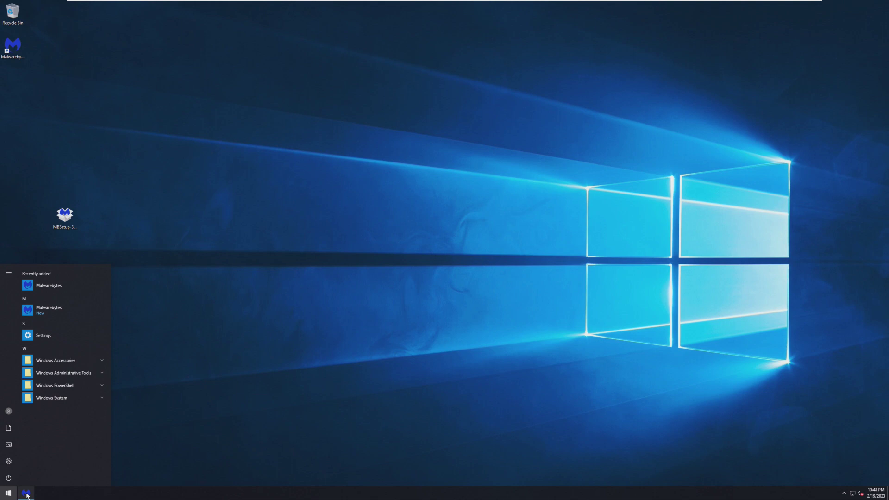
key("super+r")
type("winver")
key("Return")
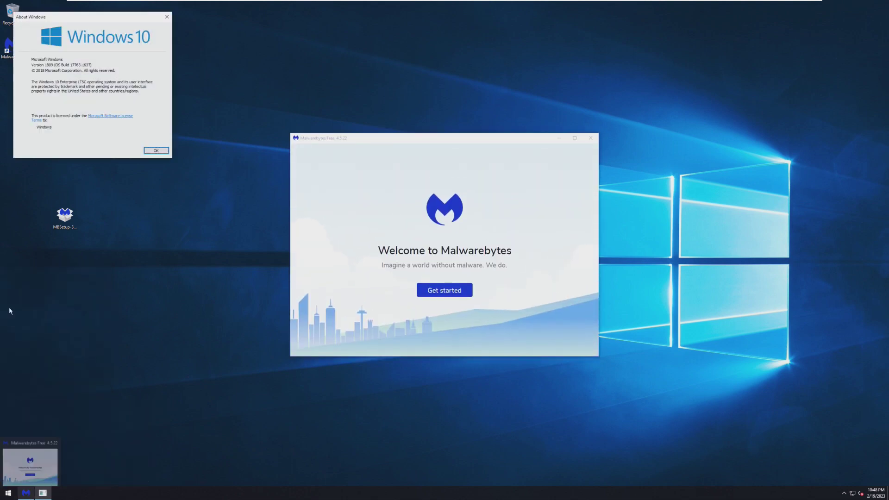
Step: Get started in Malwarebytes, skip the Premium offer, and accept the free trial
left_click(158, 150)
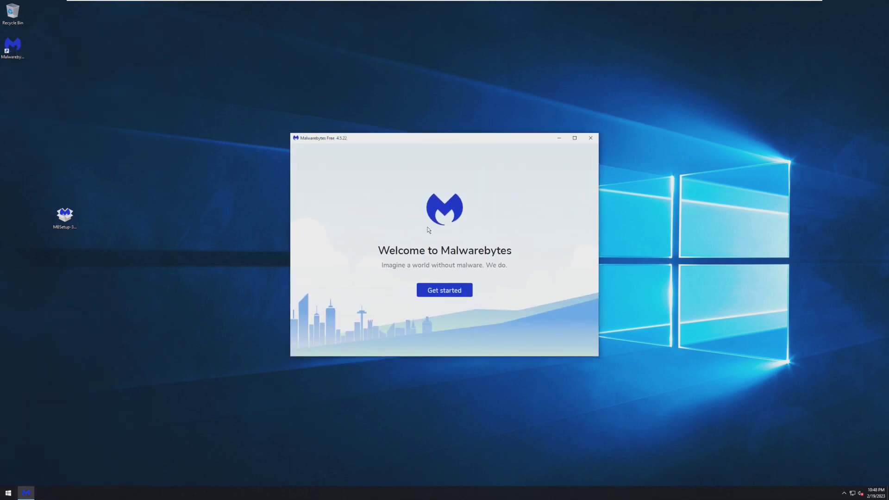
left_click(443, 289)
left_click(449, 315)
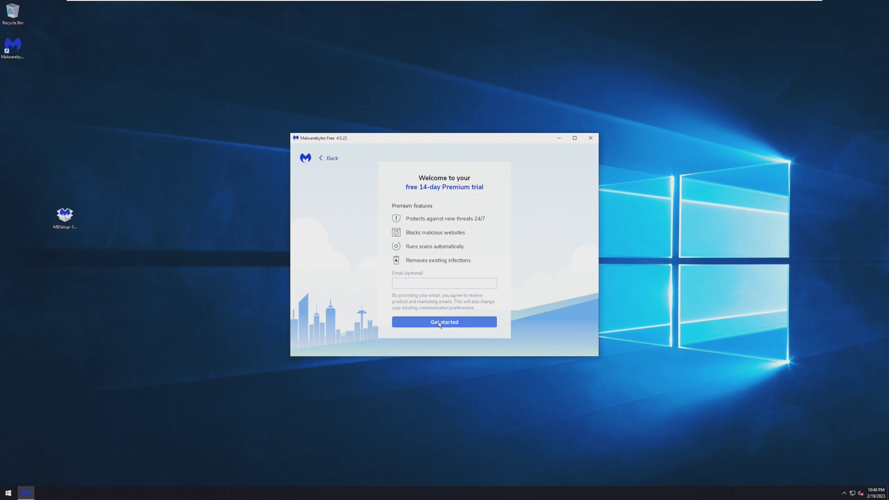
left_click(439, 323)
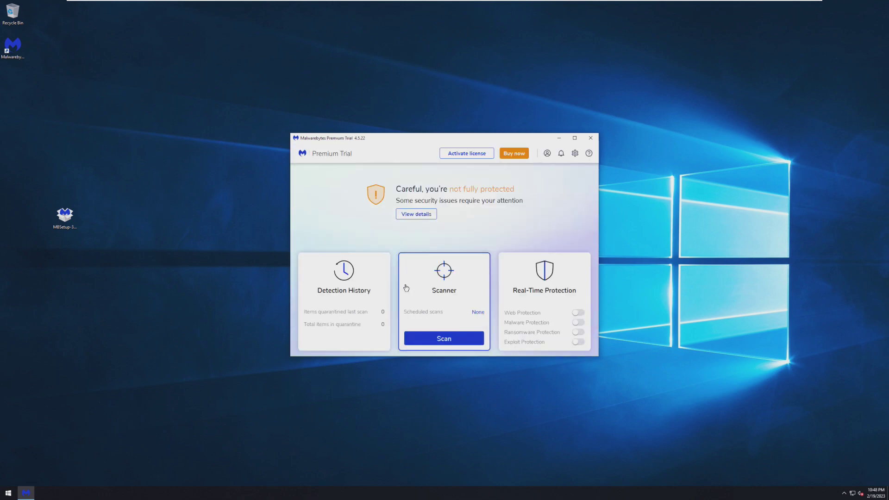
Step: Run a custom scan of drives C: and D: with rootkit scanning enabled
left_click(424, 284)
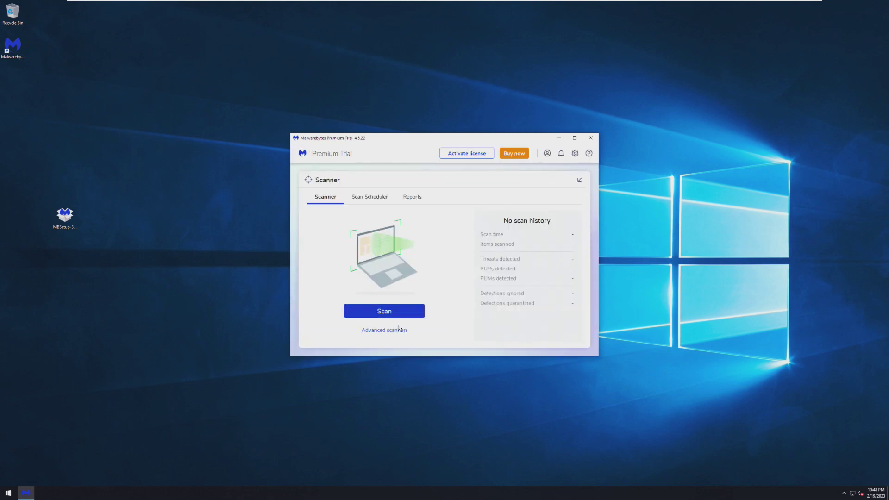
left_click(398, 329)
left_click(408, 330)
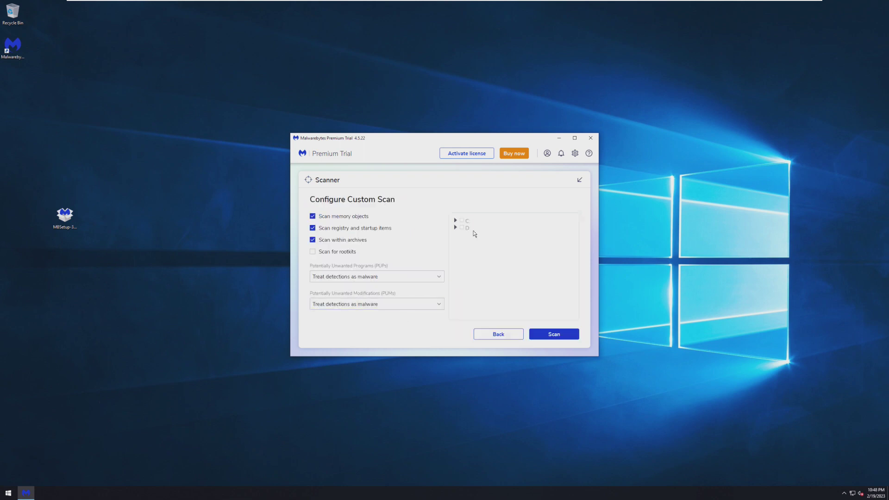
left_click(462, 220)
left_click(462, 228)
left_click(313, 252)
left_click(552, 335)
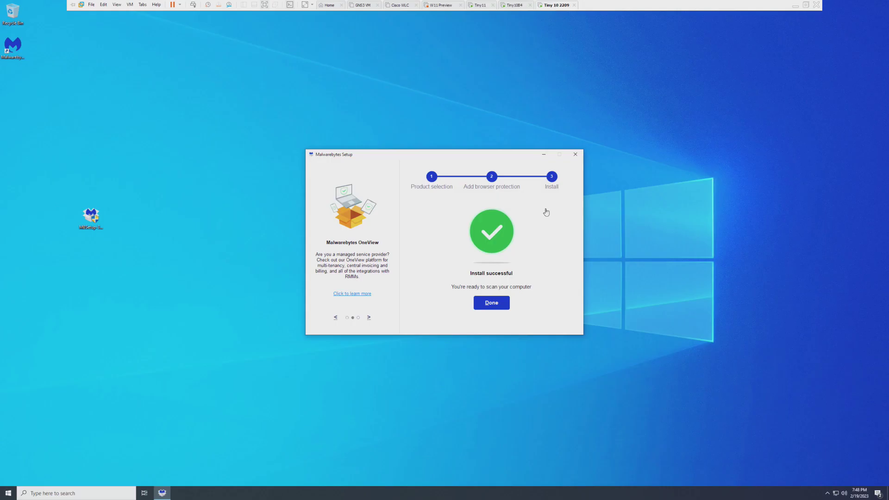
Step: Close the finished installer on Tiny 10 2209, skip Premium, and accept the free trial
left_click(494, 302)
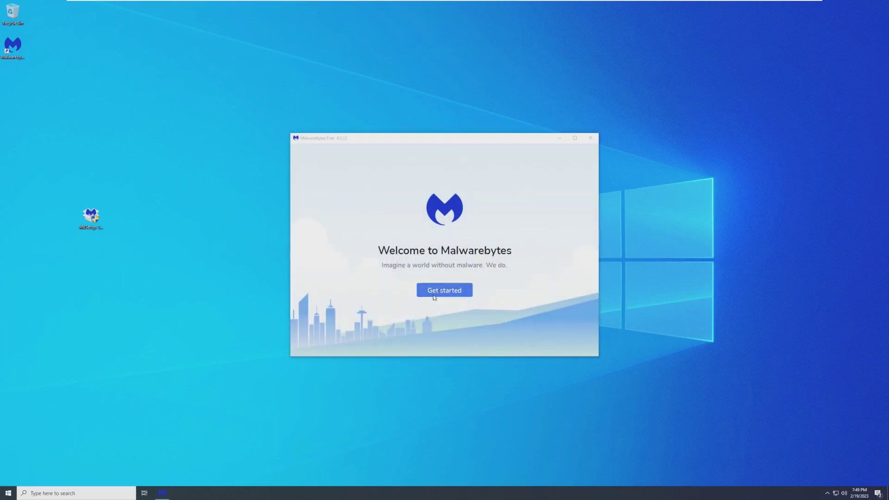
left_click(432, 293)
left_click(435, 314)
left_click(438, 321)
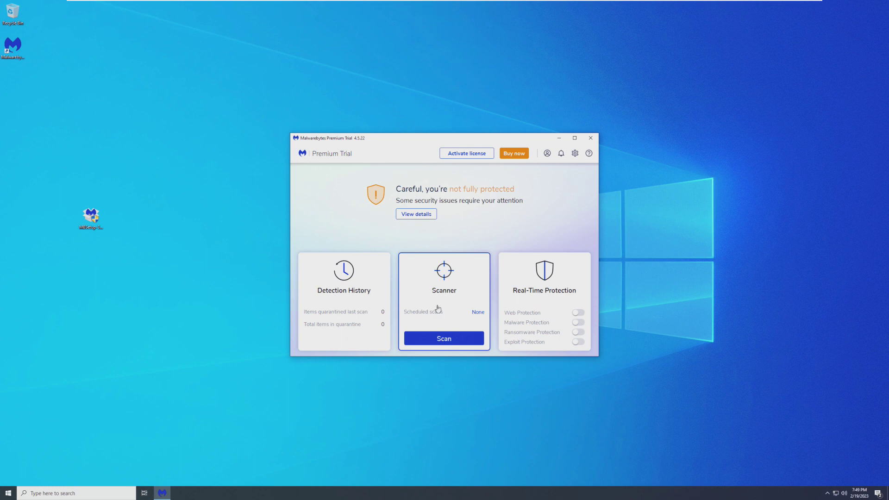
Step: Start a custom scan with rootkit scanning enabled, then switch to Tiny11
left_click(449, 268)
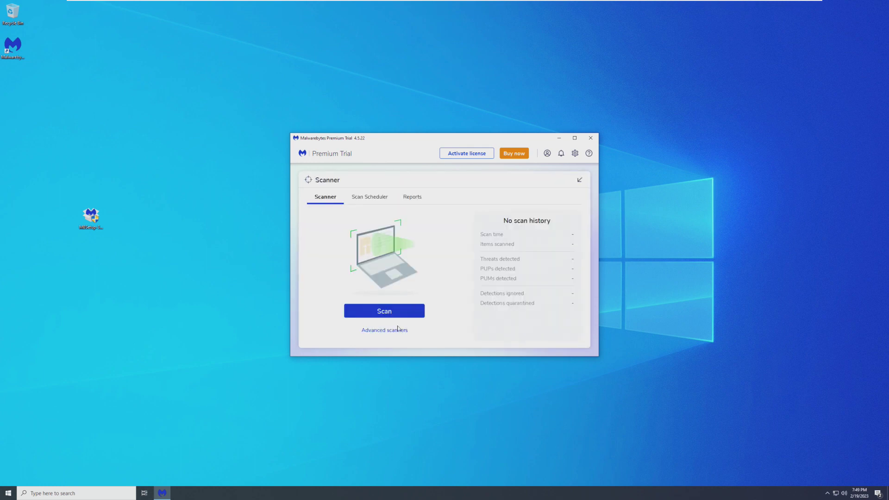
left_click(404, 330)
left_click(409, 331)
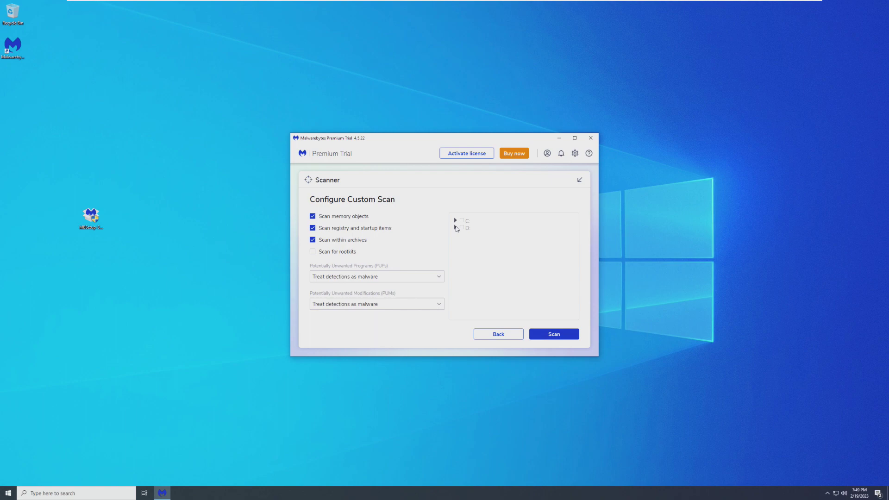
left_click(375, 252)
left_click(565, 334)
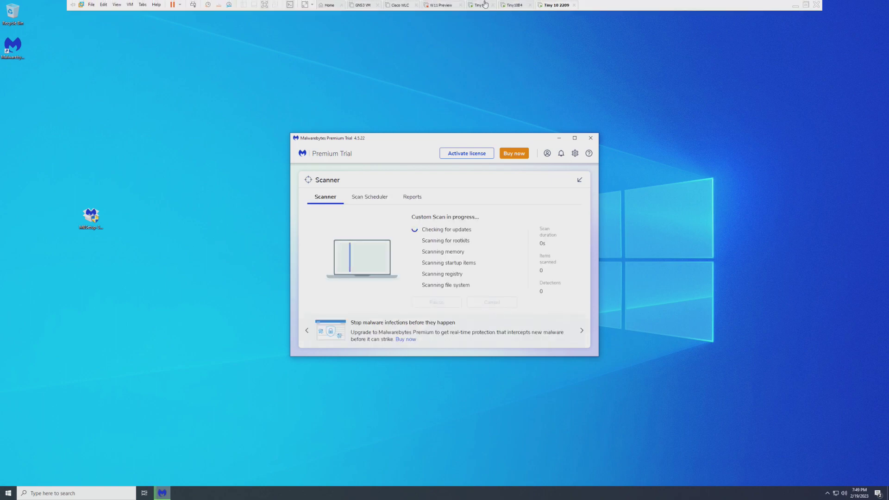
left_click(479, 5)
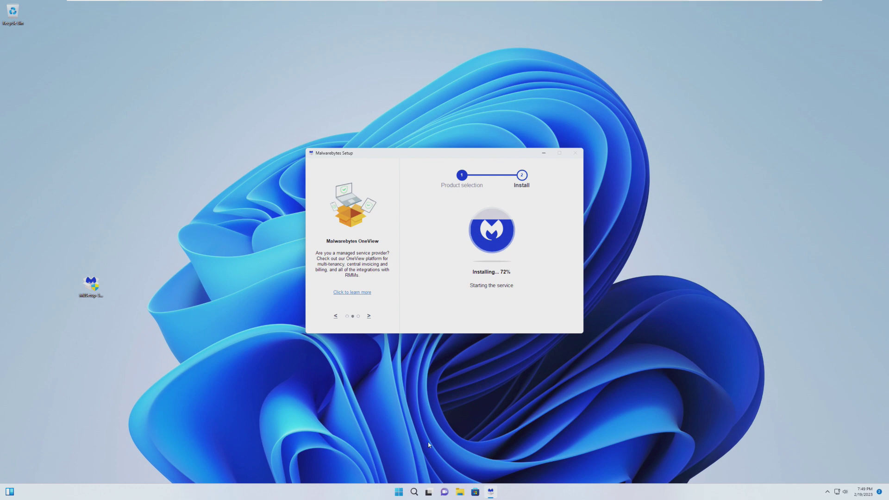
Step: Check the other machines' progress, then close the finished installer on Tiny11
left_click_drag(380, 161, 397, 163)
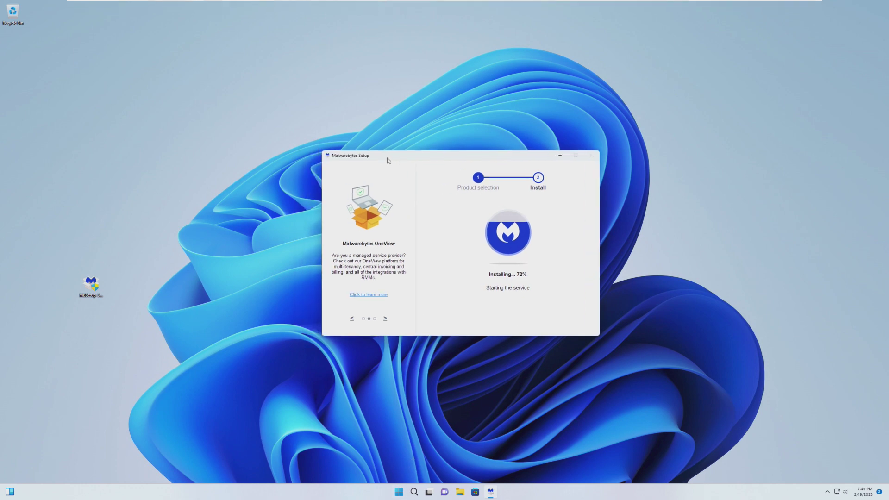
left_click(519, 9)
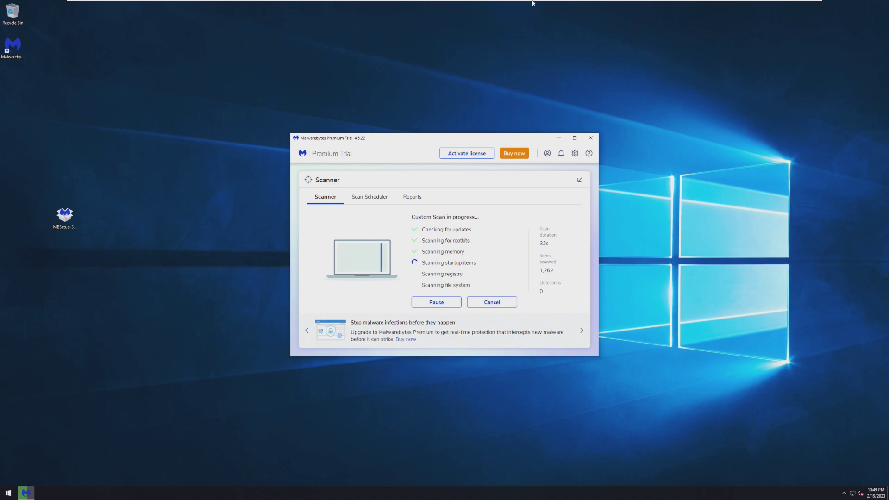
left_click(555, 5)
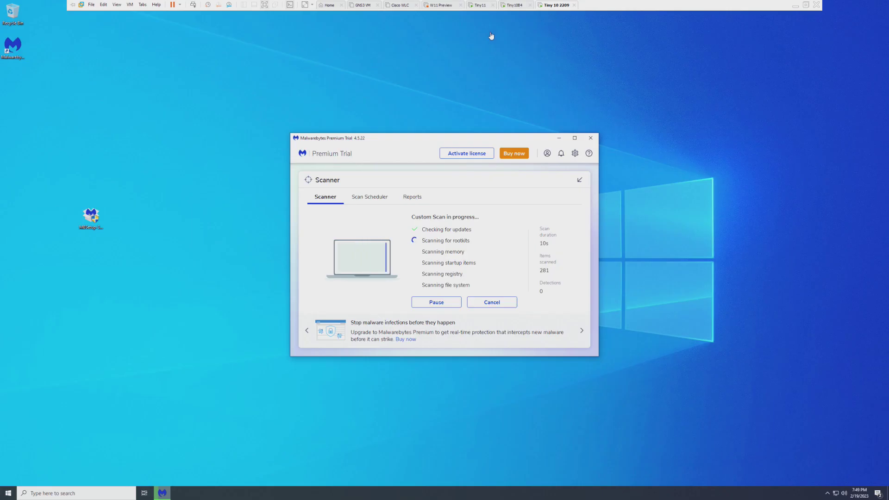
left_click(480, 5)
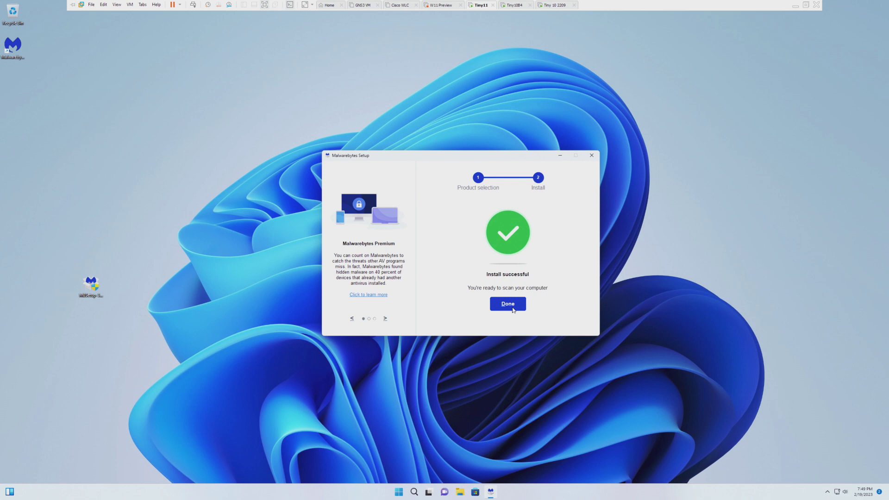
left_click(518, 308)
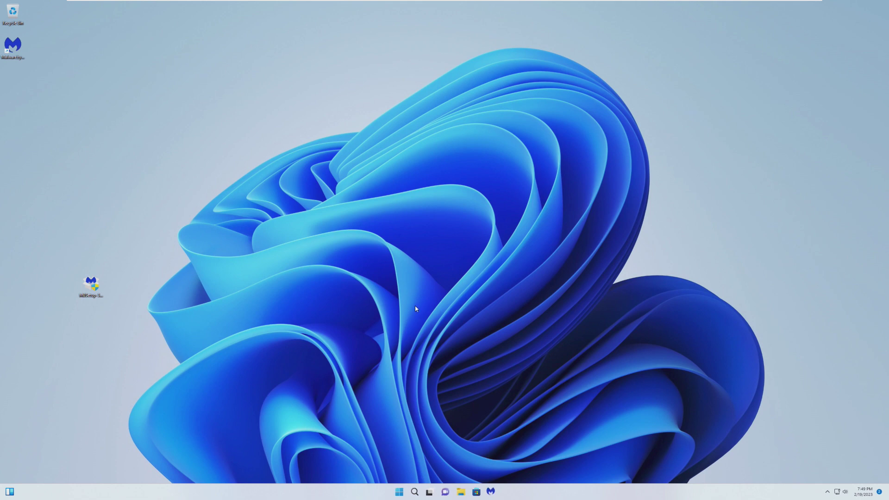
Step: Accept the free trial on Tiny11 and enable rootkit scanning in a custom scan
left_click(445, 289)
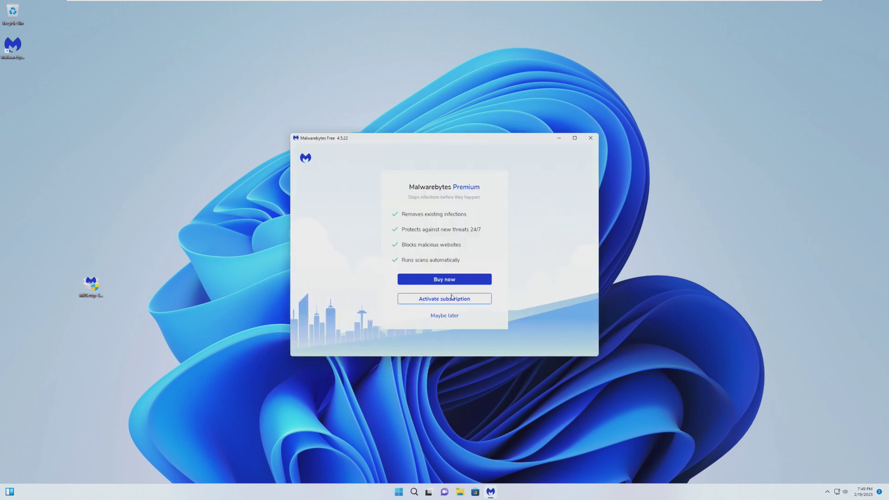
left_click(443, 314)
left_click(445, 322)
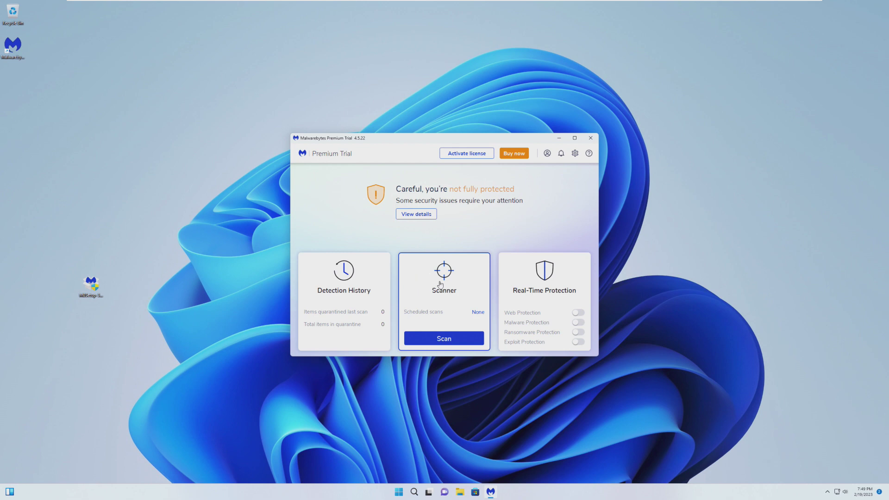
left_click(464, 272)
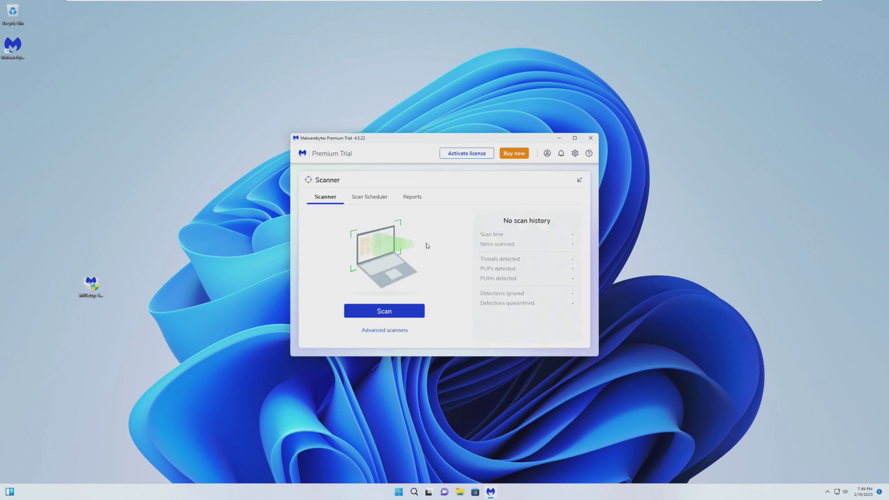
left_click(389, 331)
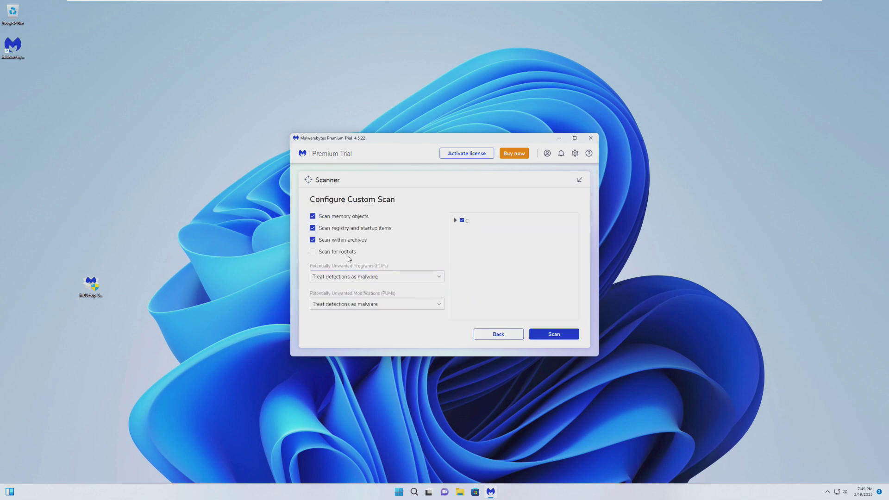
left_click(314, 253)
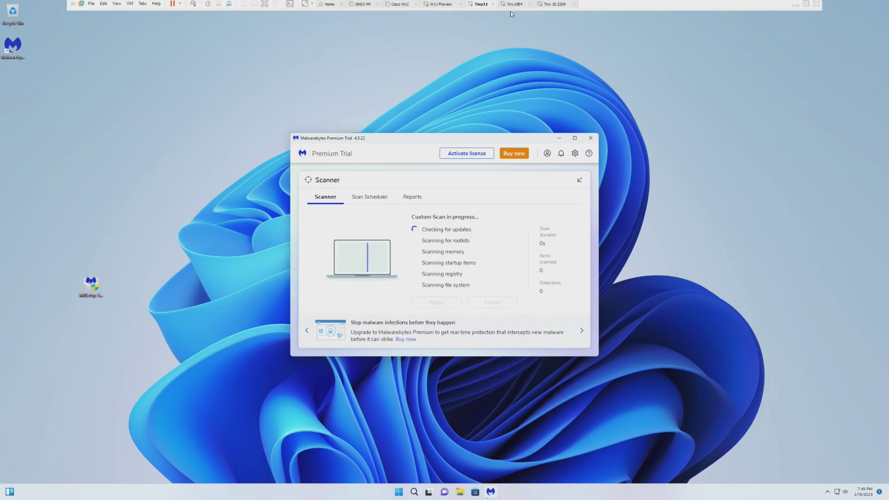
left_click(513, 5)
Step: On Tiny 10 2209, read the PUM.Optional.DisableMRT location, then close the detection report
left_click(554, 5)
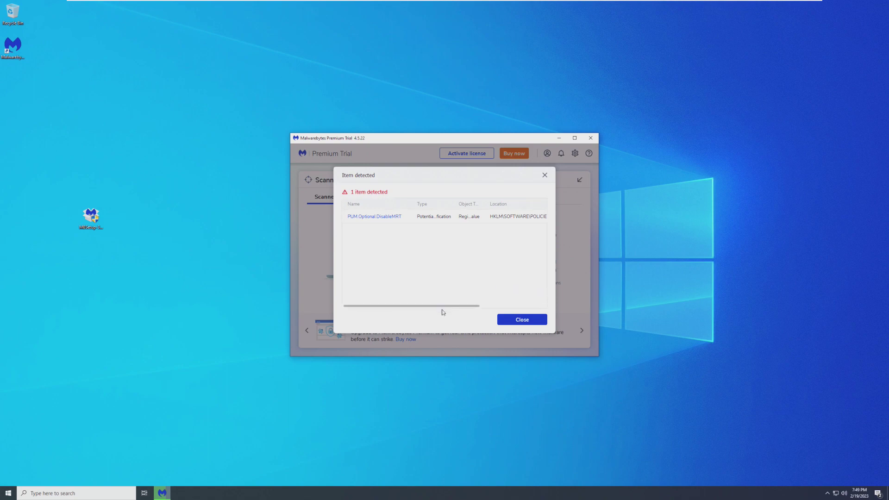
scroll(442, 313, "right", 3)
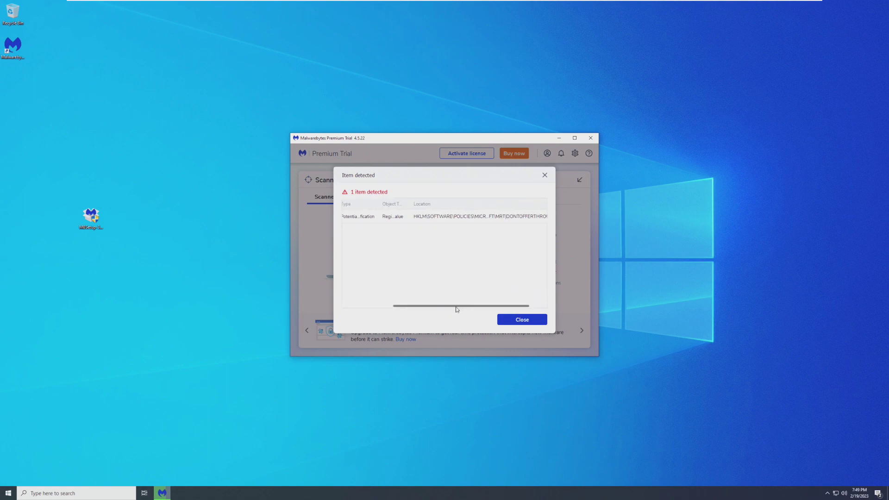
left_click_drag(457, 308, 404, 307)
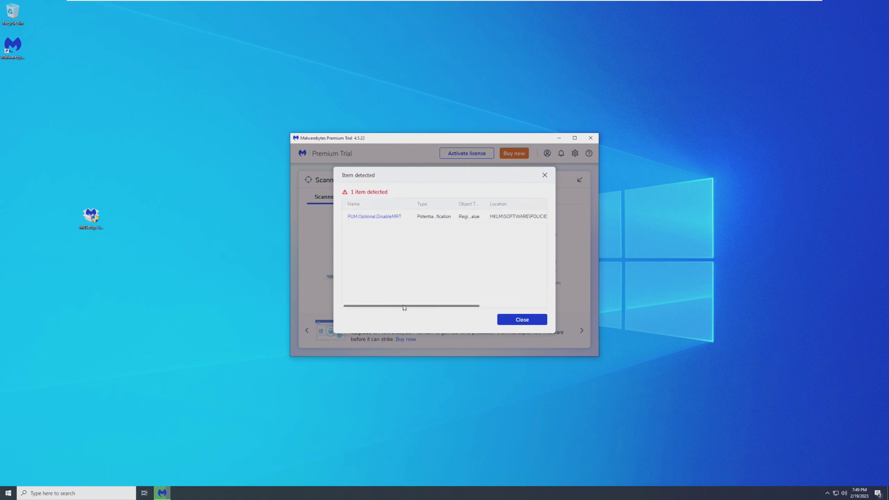
left_click(544, 175)
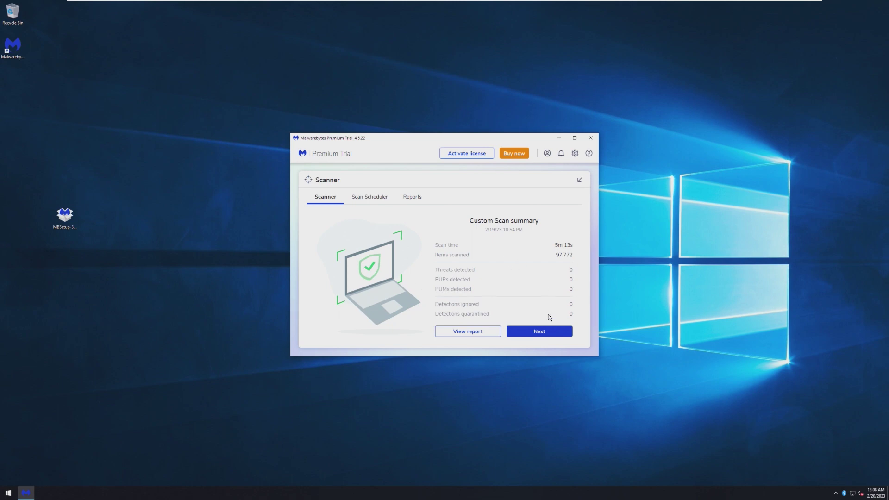
Step: Dismiss Tiny10B4's clean scan summary and scheduling prompt, close Malwarebytes, and open Start
left_click(552, 332)
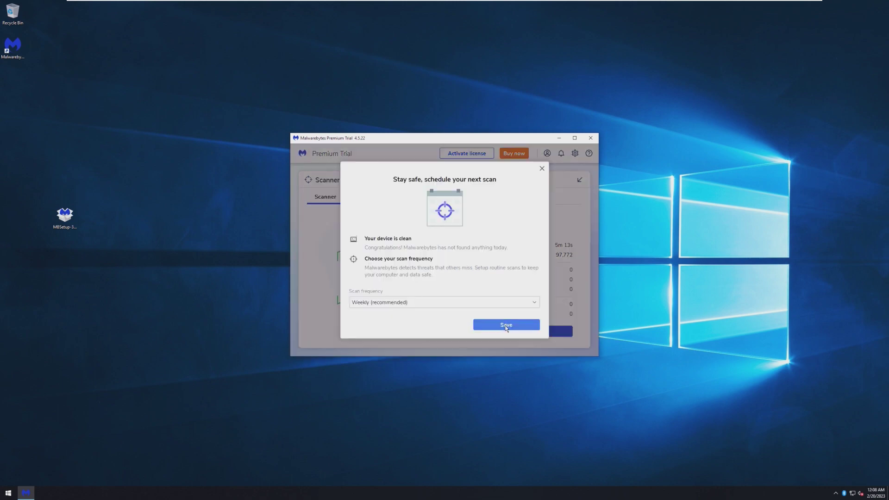
left_click(541, 168)
left_click(590, 138)
left_click(8, 492)
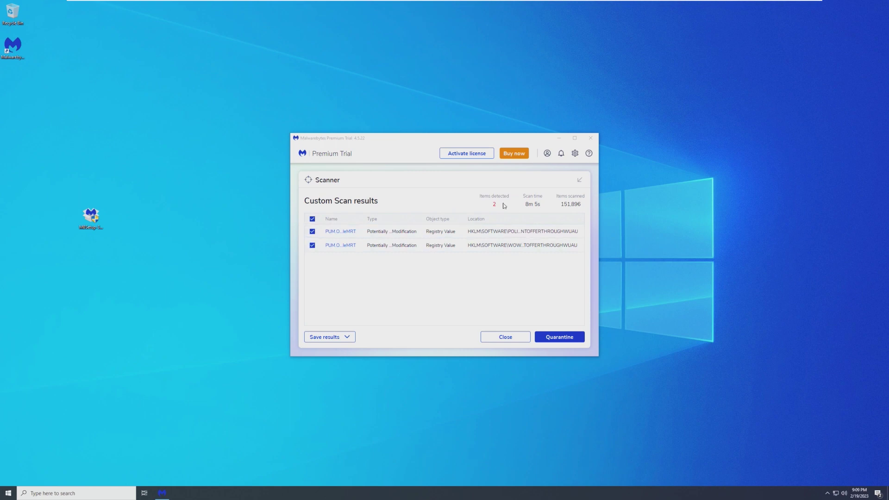
Step: Maximize the scan results to review both DONTOFFERTHROUGHWUAU PUM registry entries
left_click(575, 138)
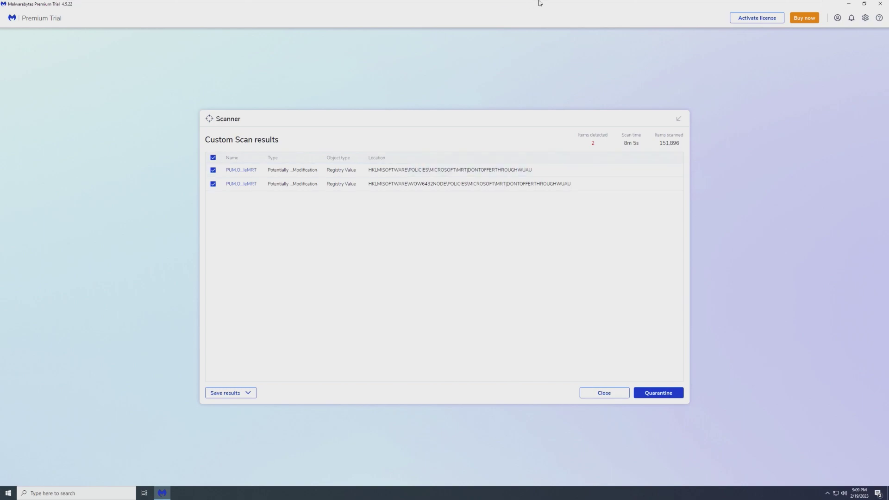
Step: Shut down the Tiny10B4 machine from the Start menu
left_click(518, 5)
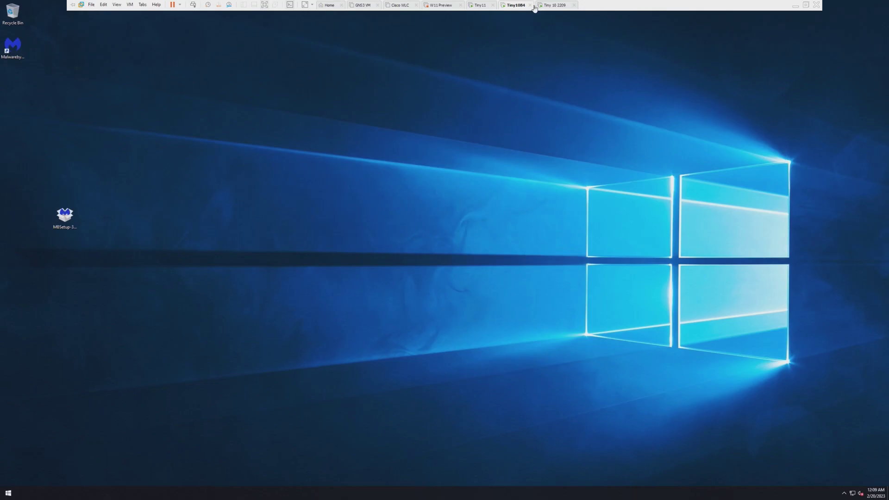
left_click(8, 493)
left_click(9, 475)
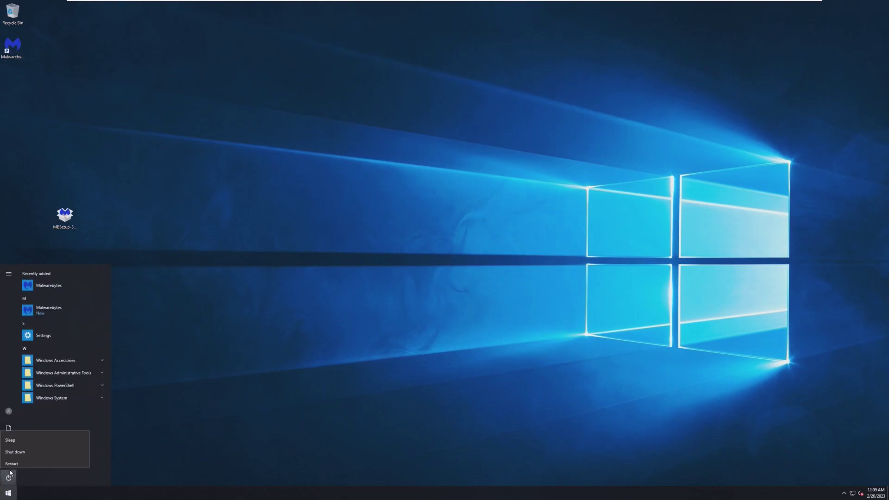
left_click(15, 452)
Step: Sign in to the Windows 11 machine, dismiss the clean scan summary, and close Malwarebytes
left_click(551, 6)
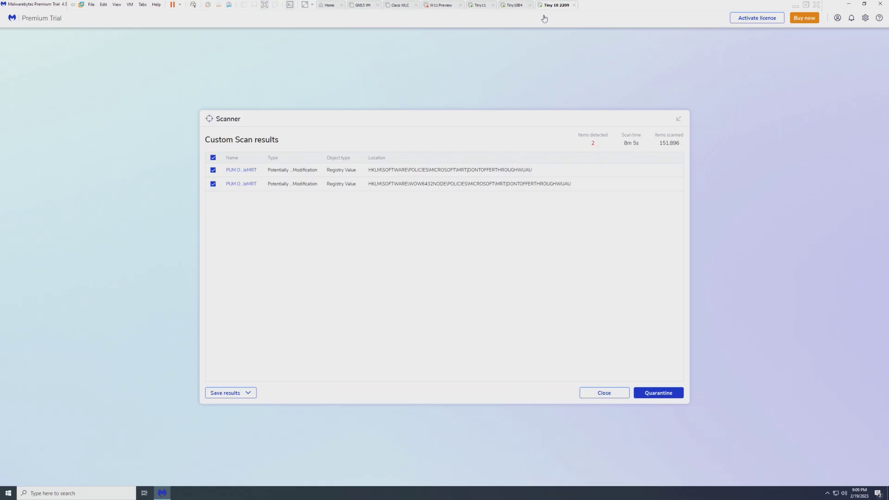
left_click(8, 492)
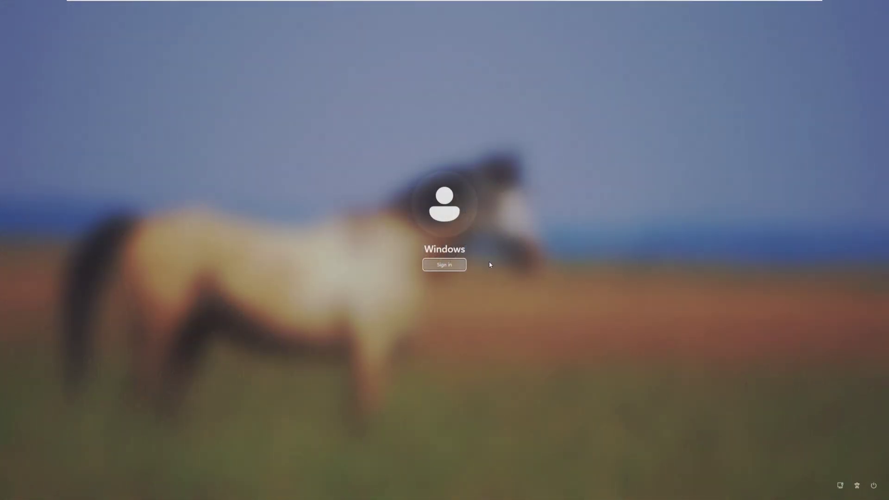
left_click(458, 261)
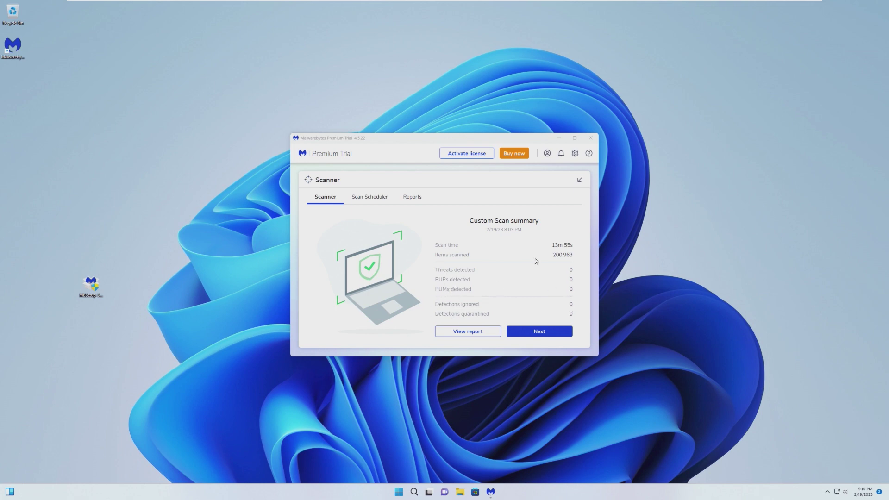
left_click(548, 331)
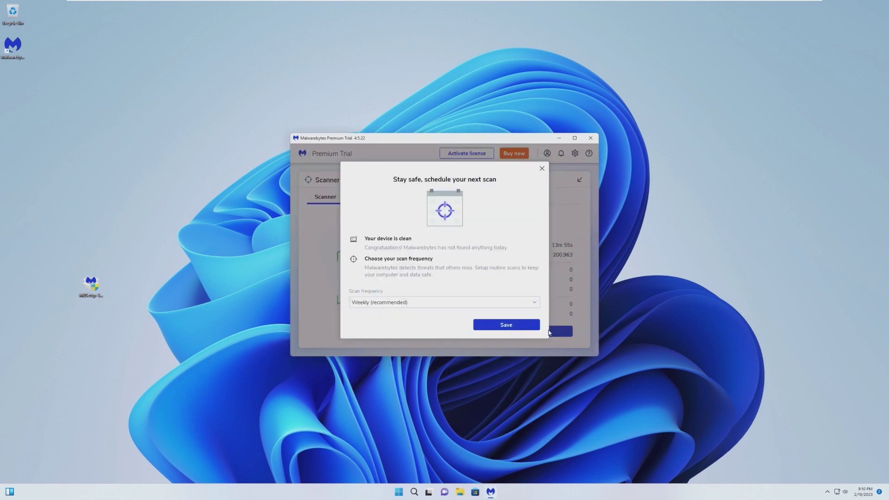
left_click(501, 328)
left_click(590, 138)
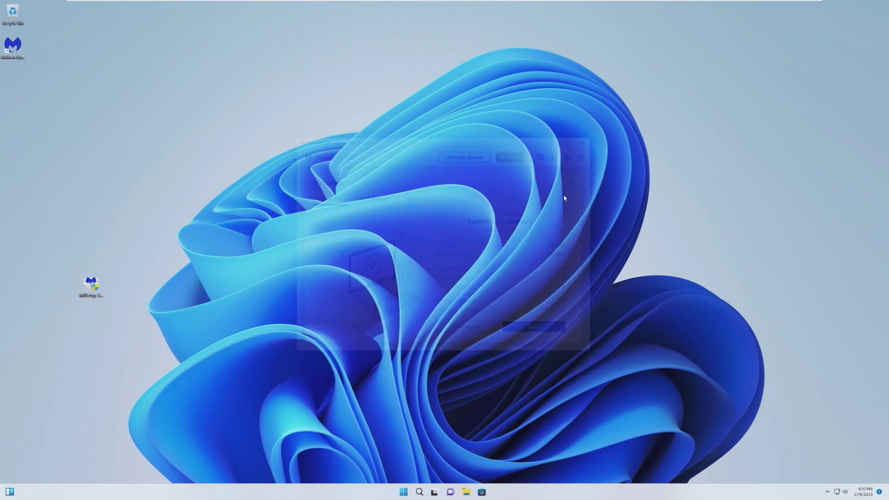
Step: Relaunch Malwarebytes from All apps and view the latest scan summary full-screen
left_click(406, 492)
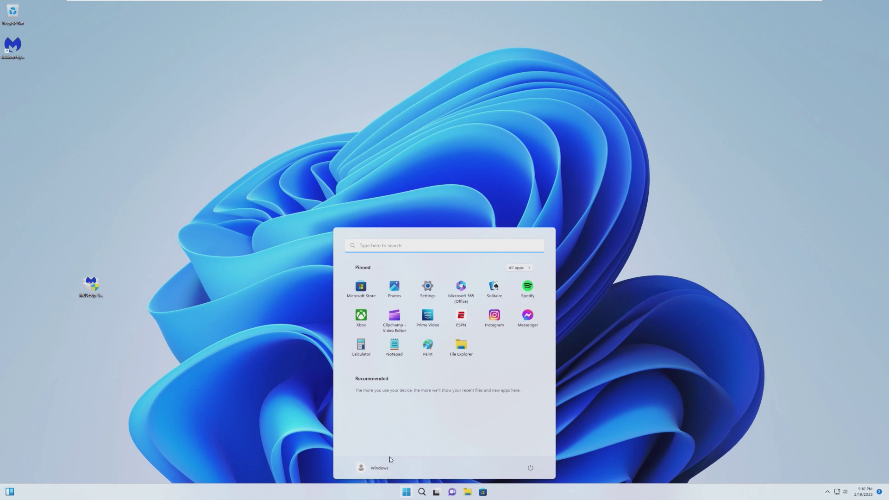
left_click(517, 268)
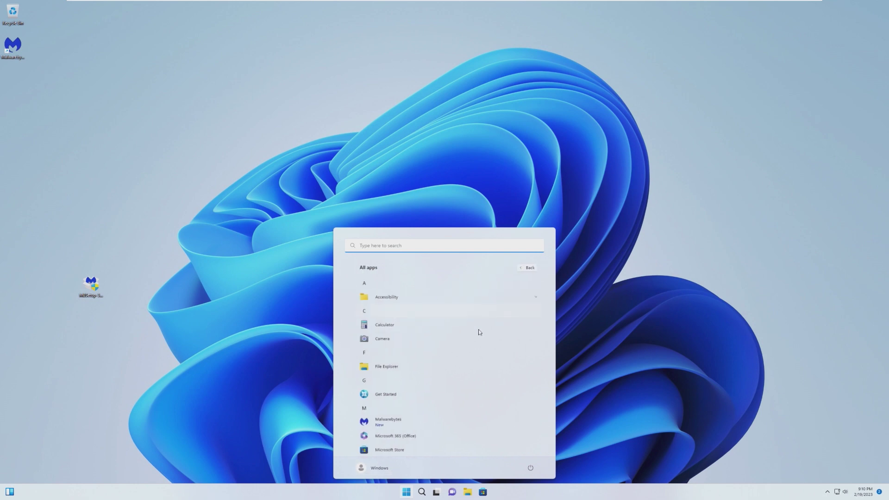
scroll(451, 363, "down", 5)
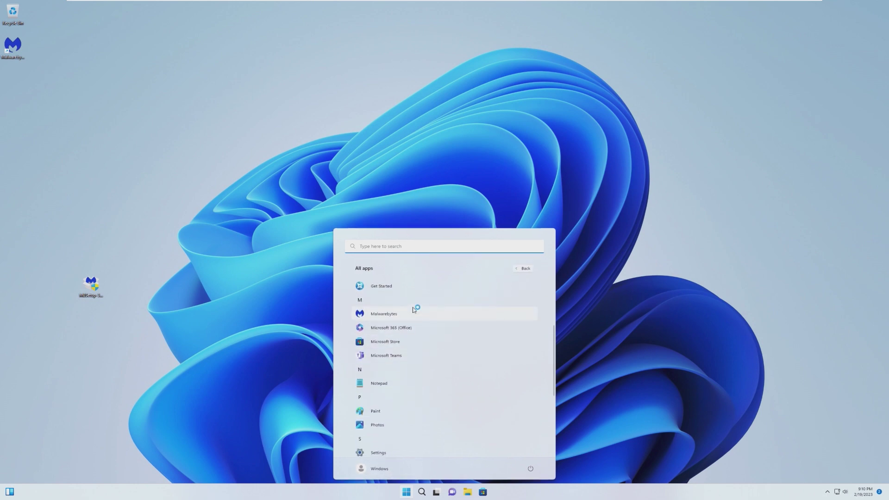
left_click(414, 308)
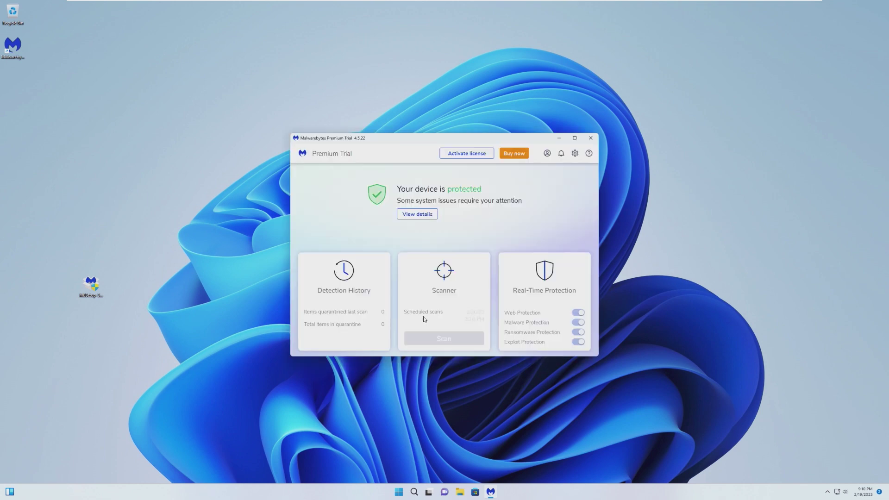
left_click(424, 320)
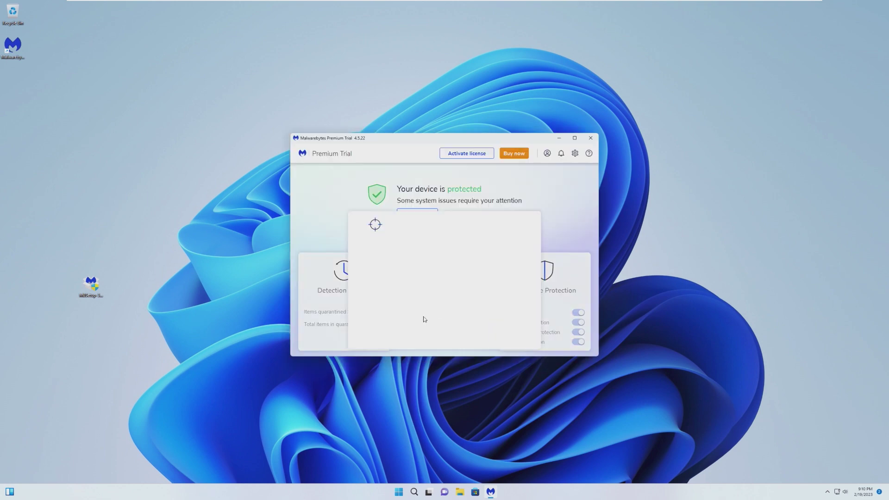
left_click(574, 137)
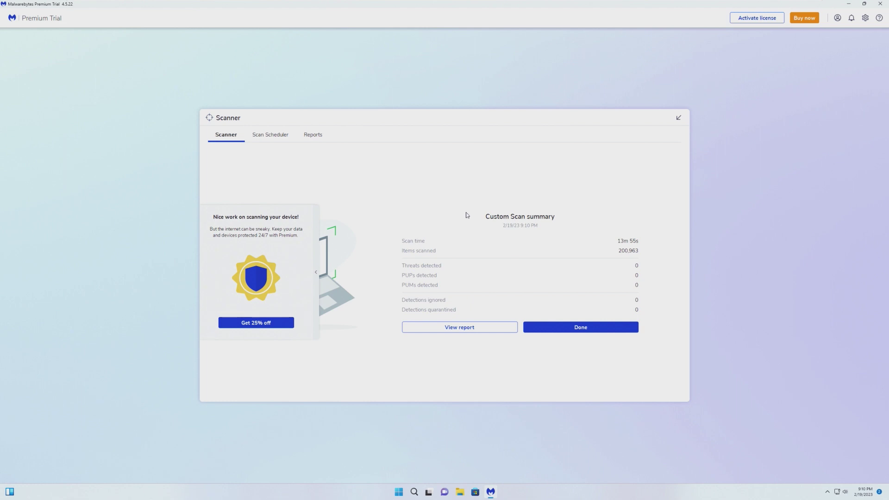
Step: Check the machine's memory usage in Task Manager's Performance view, then close it
left_click(399, 492)
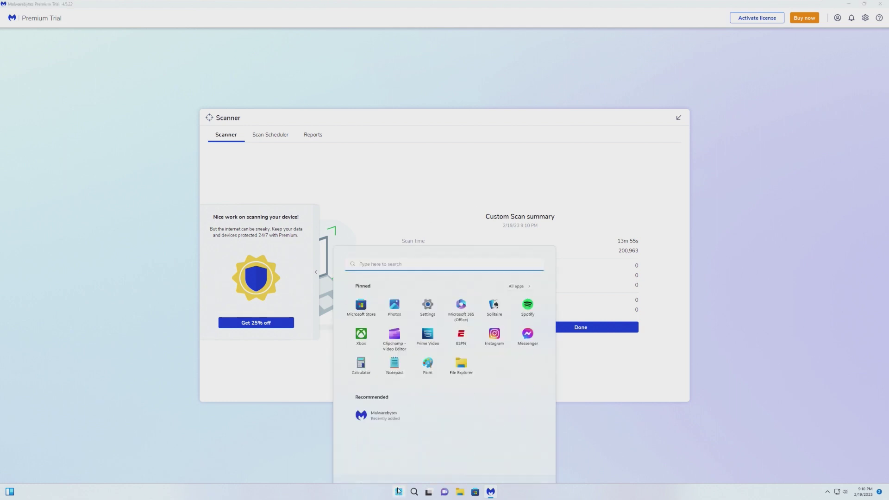
right_click(399, 492)
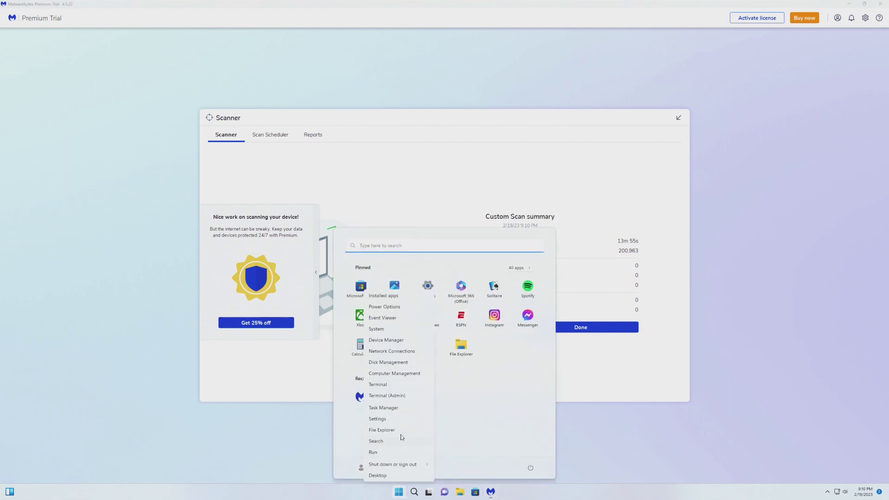
left_click(311, 345)
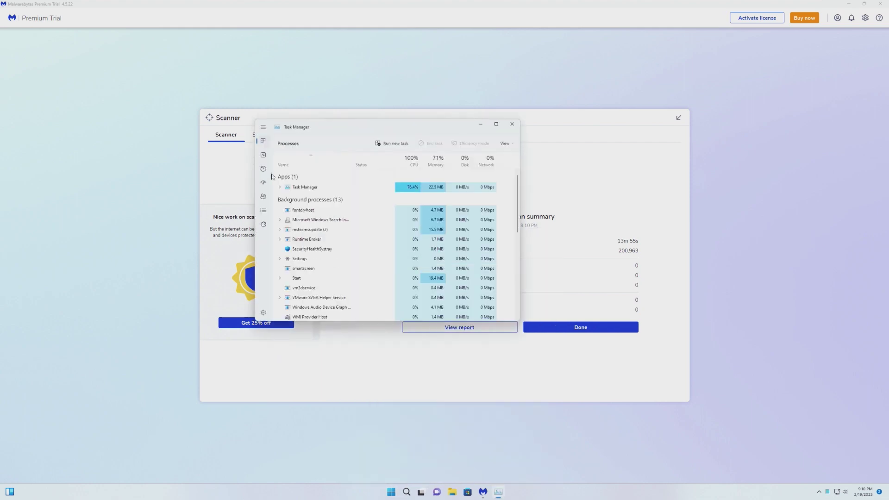
left_click(263, 156)
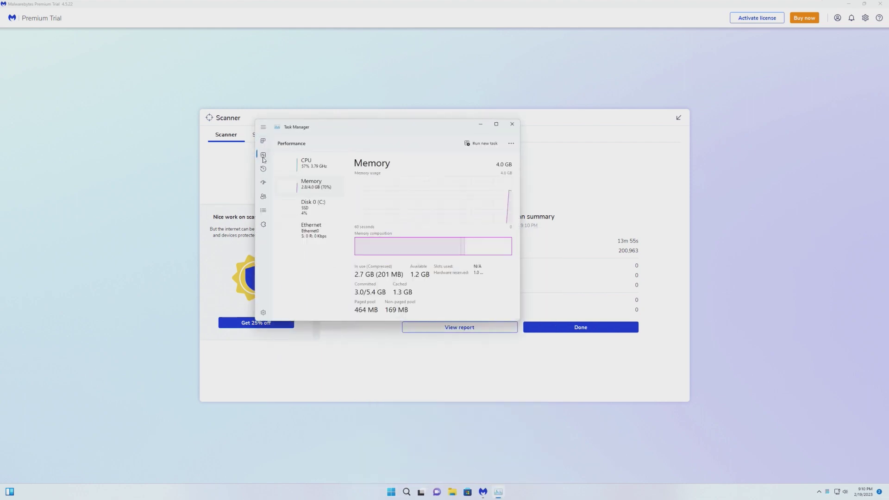
left_click(511, 124)
Step: Close Malwarebytes and shut down the Windows 11 machine
left_click(863, 4)
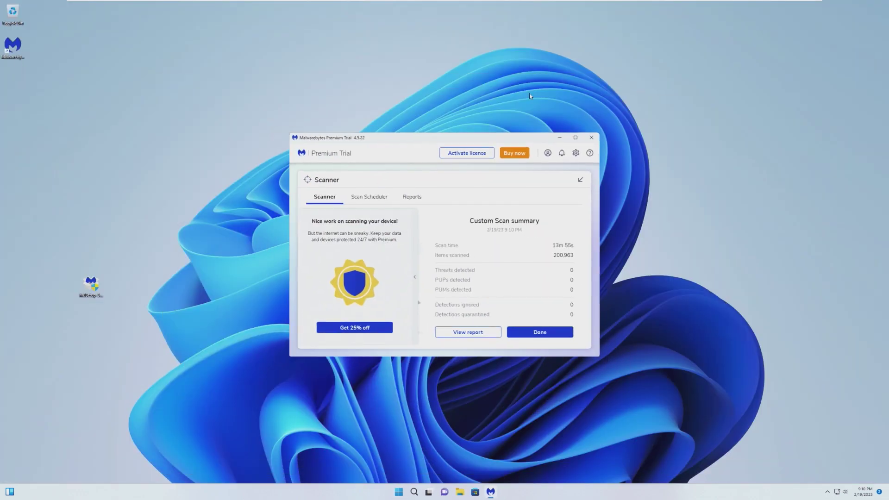
left_click(594, 138)
left_click(406, 491)
left_click(531, 468)
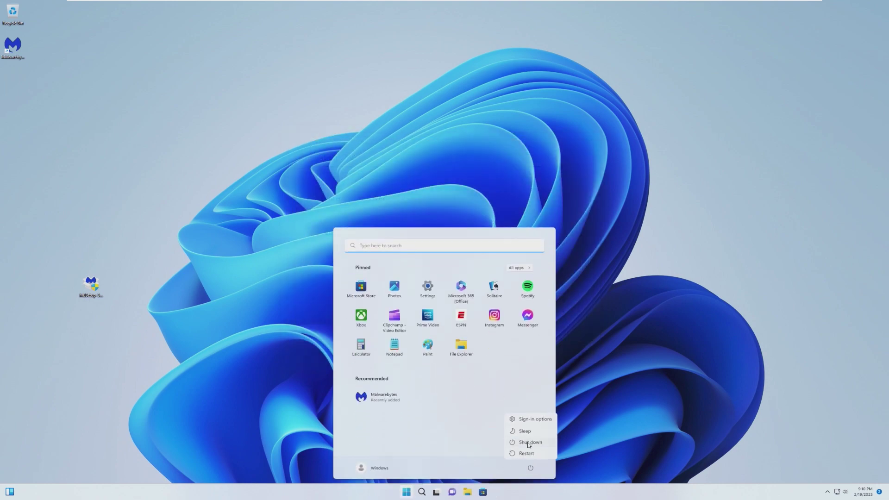